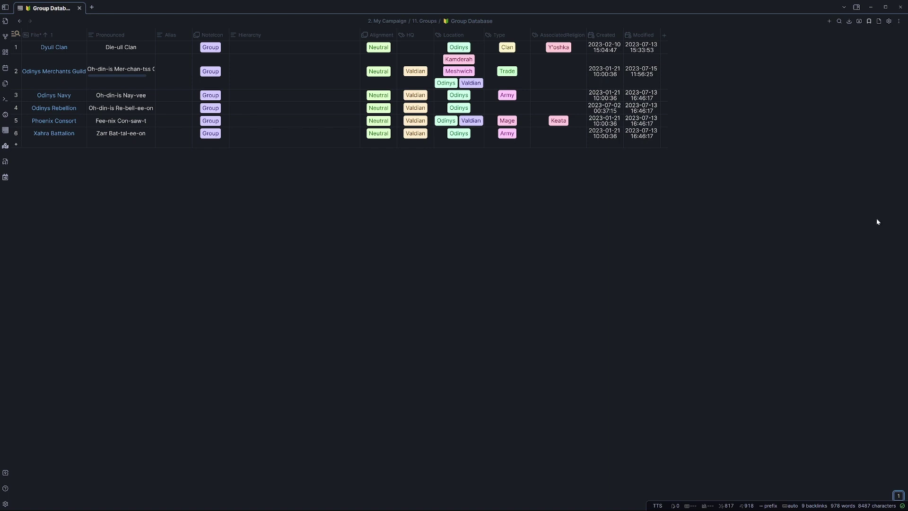
# Create a 'Clergy of the Hearth Mother' row and begin editing its pronunciation cell
pyautogui.click(829, 21)
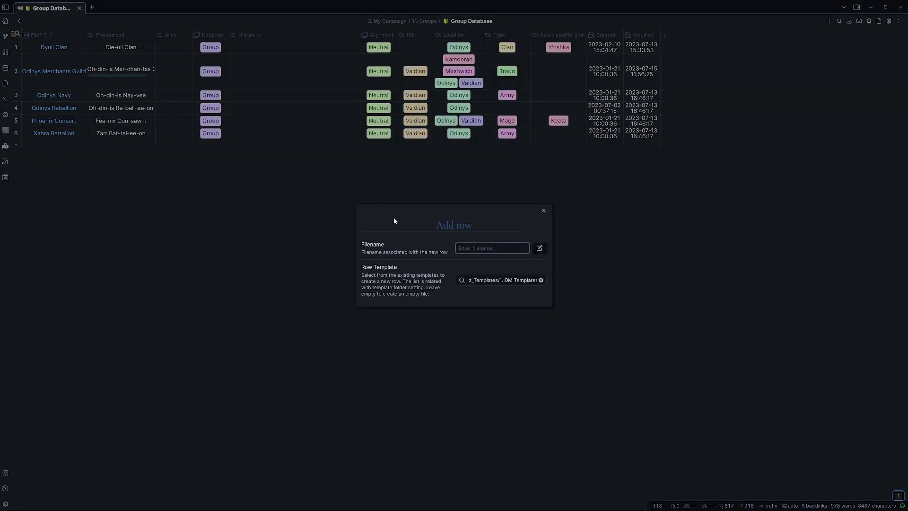
pyautogui.write('Clergy of the Hearth Mother')
pyautogui.click(539, 248)
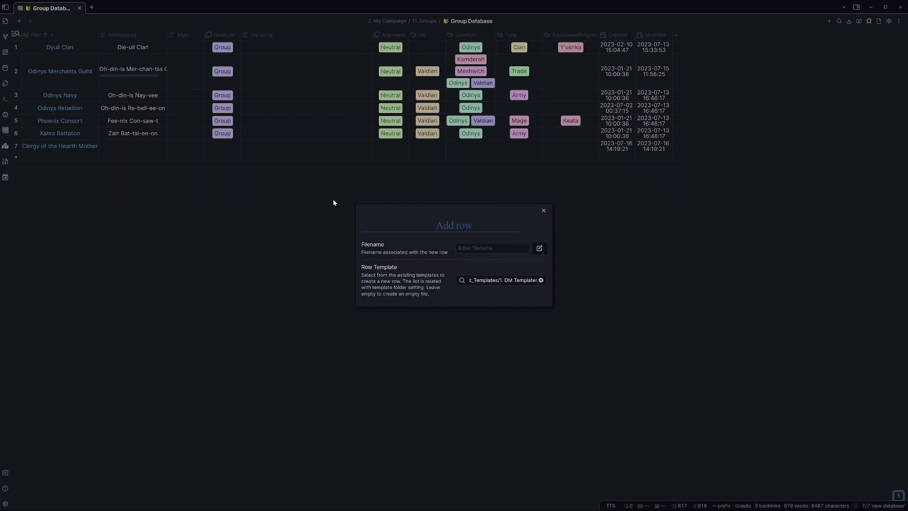
pyautogui.click(122, 148)
pyautogui.click(121, 146)
# Enter pronunciation 'K-ler-gee of the H-earth M-other' and aliases 'Priests of Sil'jun, Hearthkeeps' for row 7
pyautogui.write('K-ler')
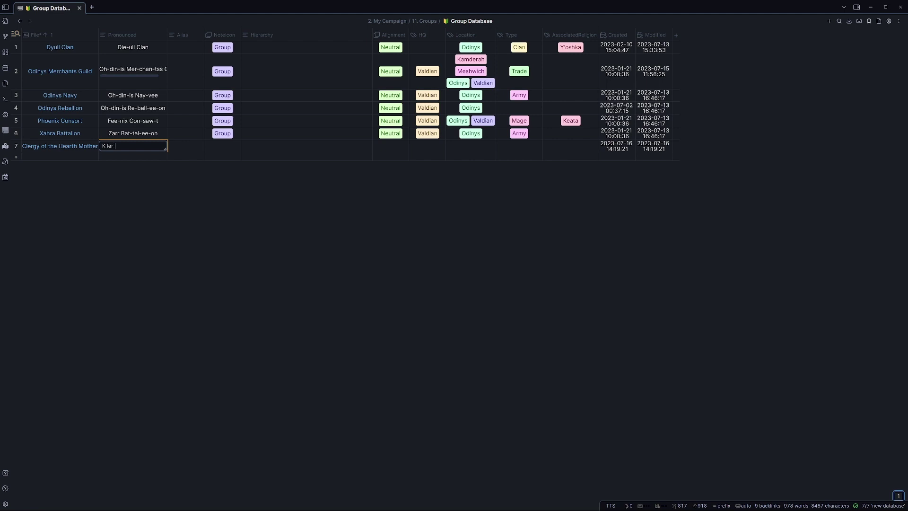
pyautogui.write('-gee of the ')
pyautogui.write('H-earth ')
pyautogui.write('M')
pyautogui.write('-other')
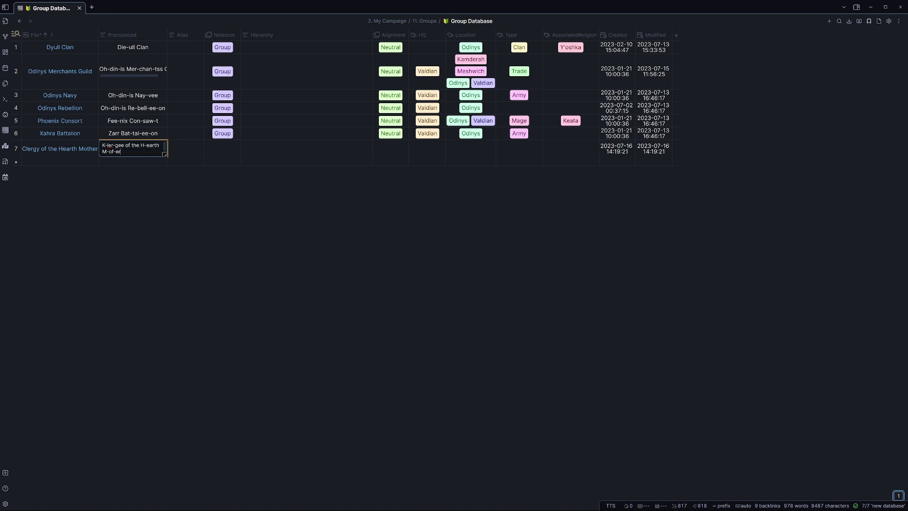
pyautogui.press('Tab')
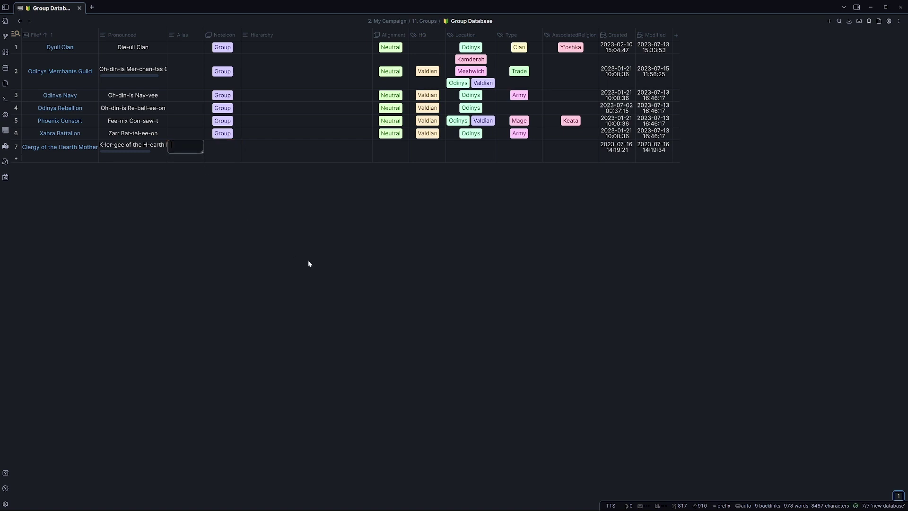
pyautogui.write('Priests of S')
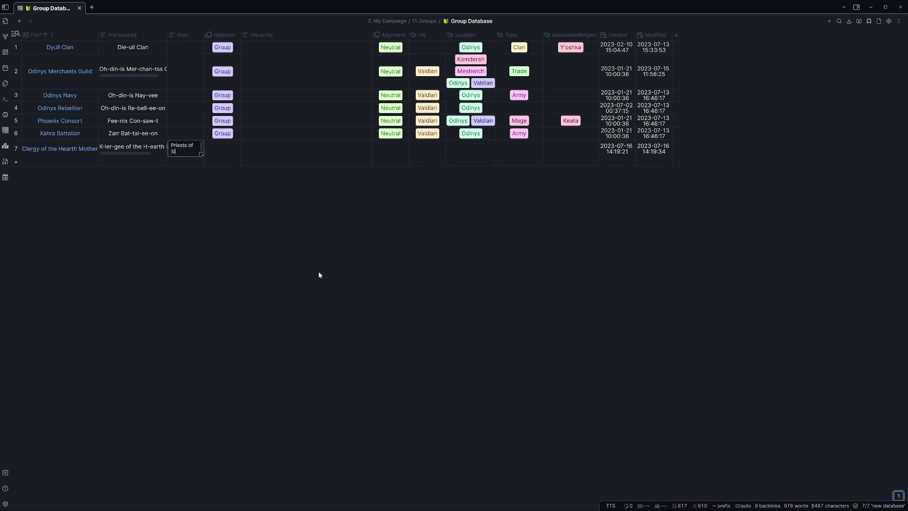
pyautogui.write("il'jun, Hearthkeeps")
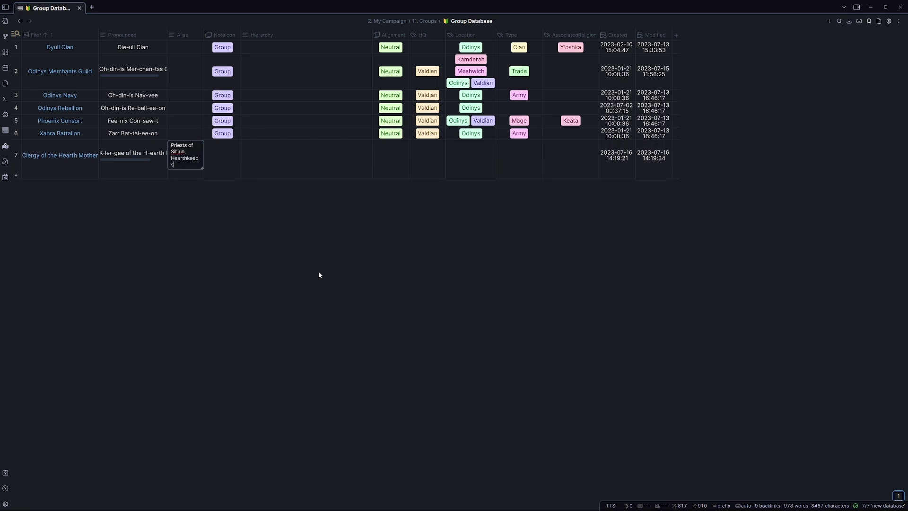
pyautogui.click(319, 275)
# Link the Clergy of the Hearth Mother Hierarch.canvas in row 7's Hierarchy cell
pyautogui.click(264, 152)
pyautogui.click(264, 152)
pyautogui.write('[[Cler')
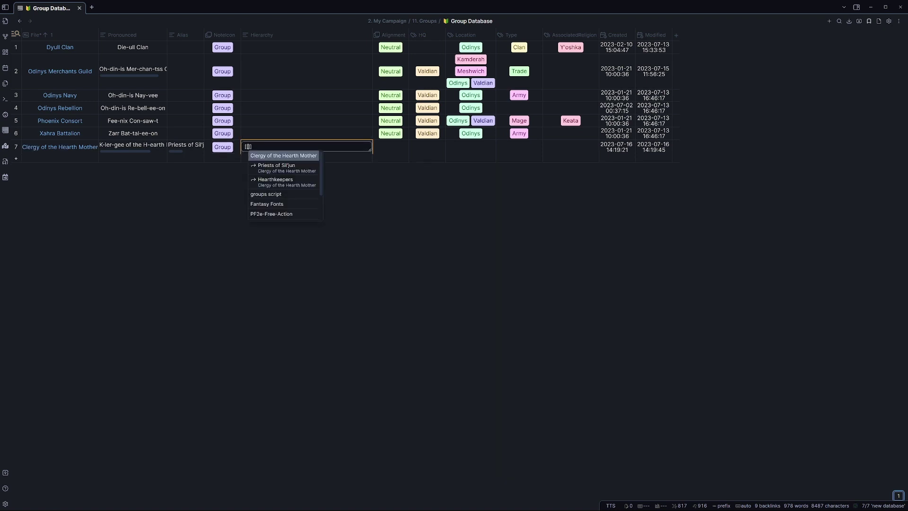
pyautogui.write('gy')
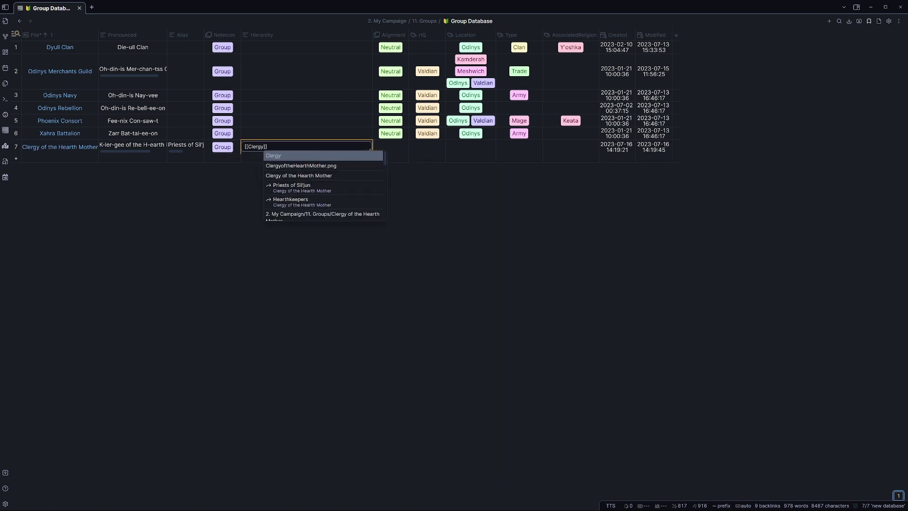
pyautogui.scroll(-1, 350, 185)
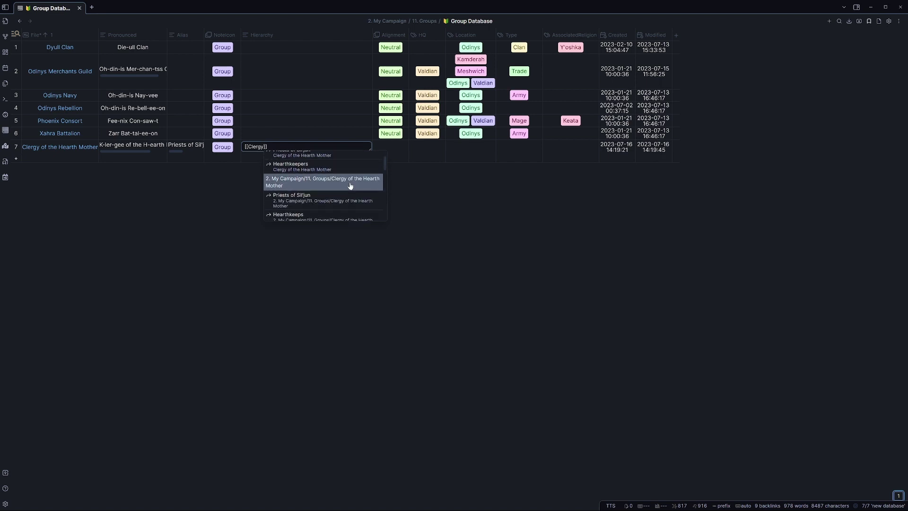
pyautogui.scroll(-1, 350, 185)
pyautogui.click(368, 198)
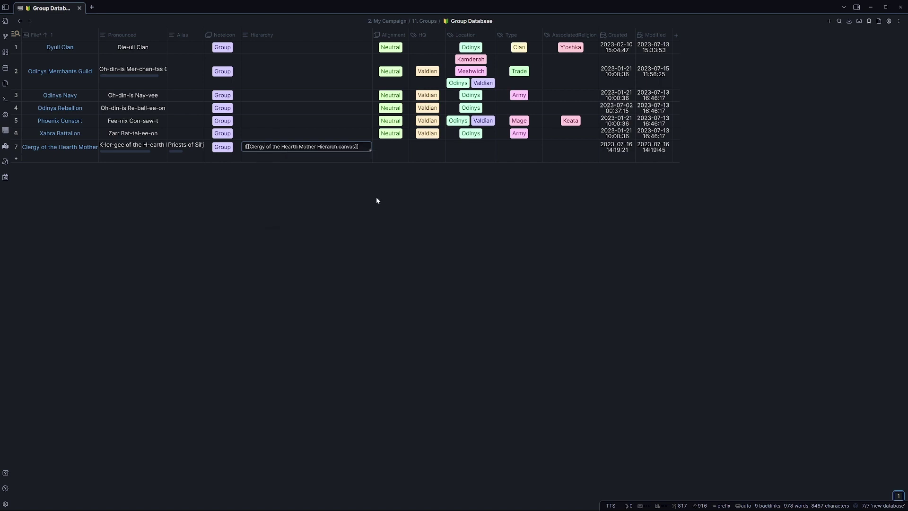
pyautogui.click(399, 148)
# Set alignment Neutral, headquarters Valdian, and locations Kamderah, Odinys and Valdian
pyautogui.click(391, 167)
pyautogui.click(428, 150)
pyautogui.click(428, 166)
pyautogui.click(469, 148)
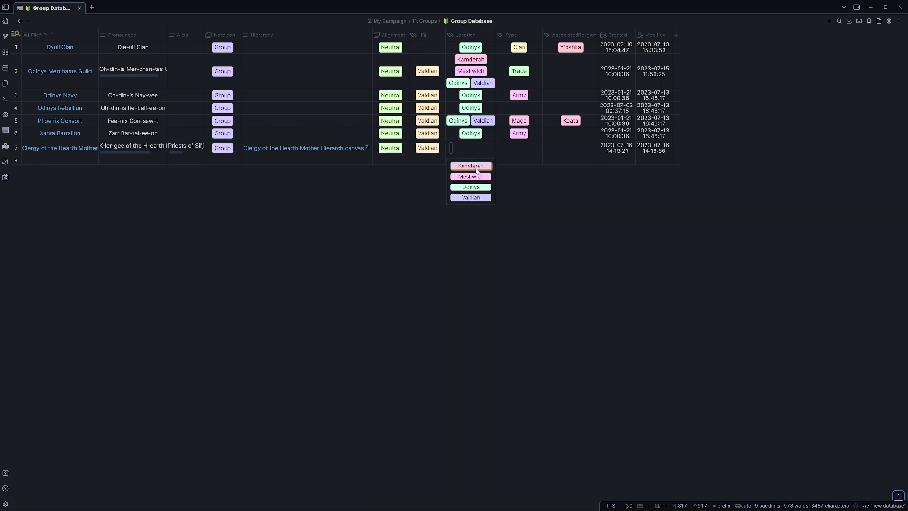
pyautogui.click(471, 166)
pyautogui.click(470, 186)
pyautogui.click(470, 195)
# Set the group type to Worship and the associated religion to Sil'jun
pyautogui.click(522, 159)
pyautogui.click(519, 209)
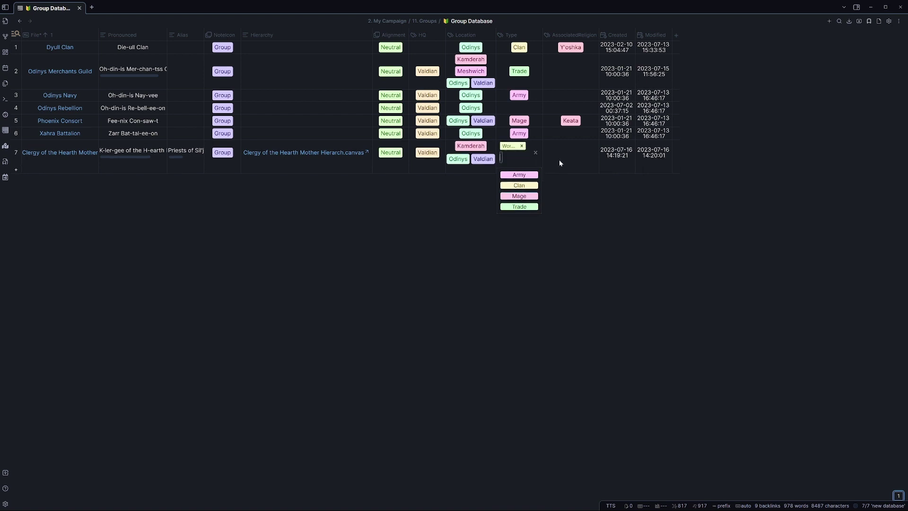
pyautogui.click(566, 152)
pyautogui.click(570, 176)
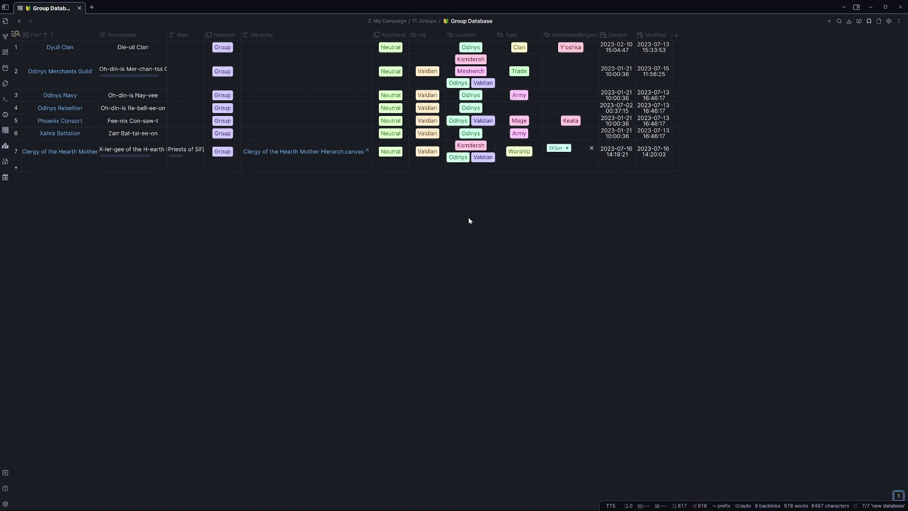
pyautogui.click(469, 221)
# Delete the leading '!' from the Hierarchy entry so it becomes a plain canvas link
pyautogui.click(343, 162)
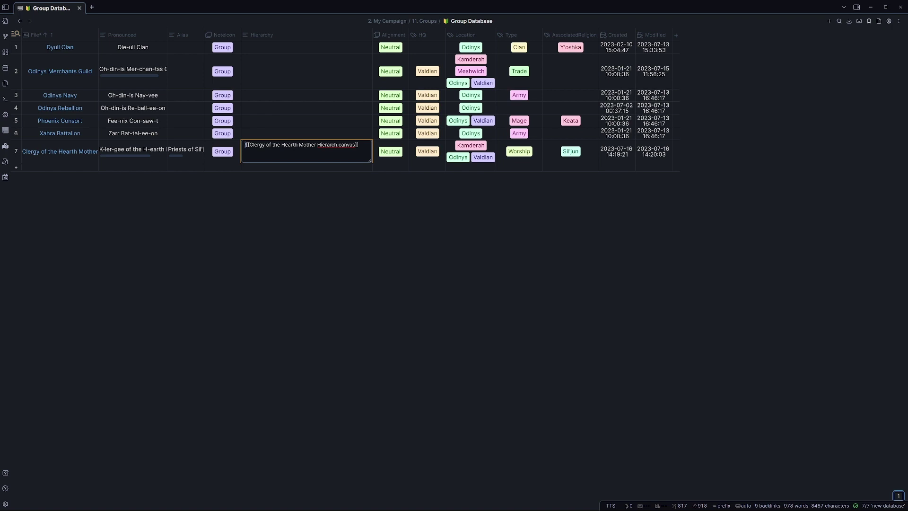
pyautogui.press('Home')
pyautogui.press('Delete')
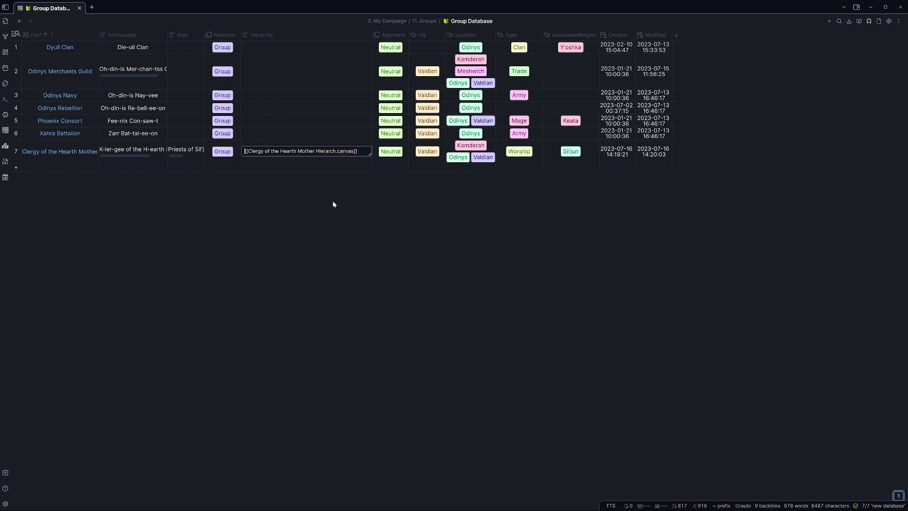
pyautogui.click(333, 203)
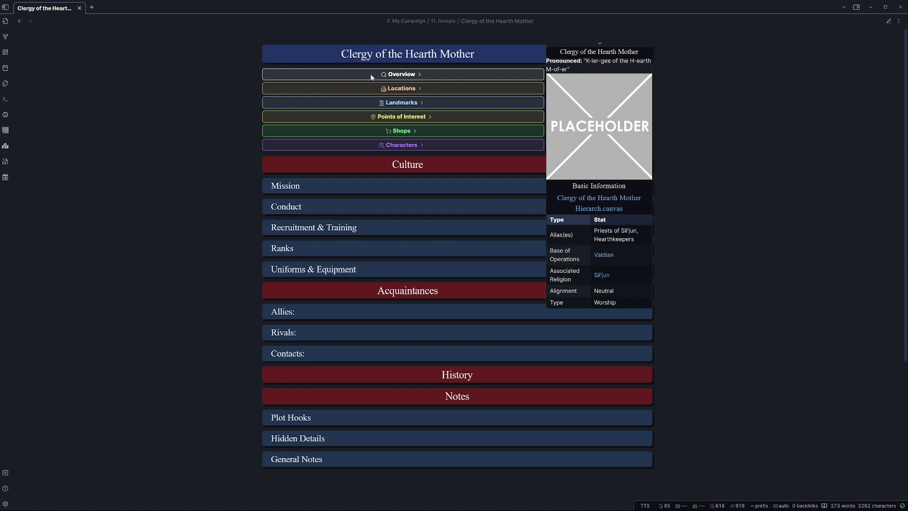
# Expand and collapse the Overview, Landmarks, Points of Interest, Shops and Characters sections
pyautogui.click(398, 76)
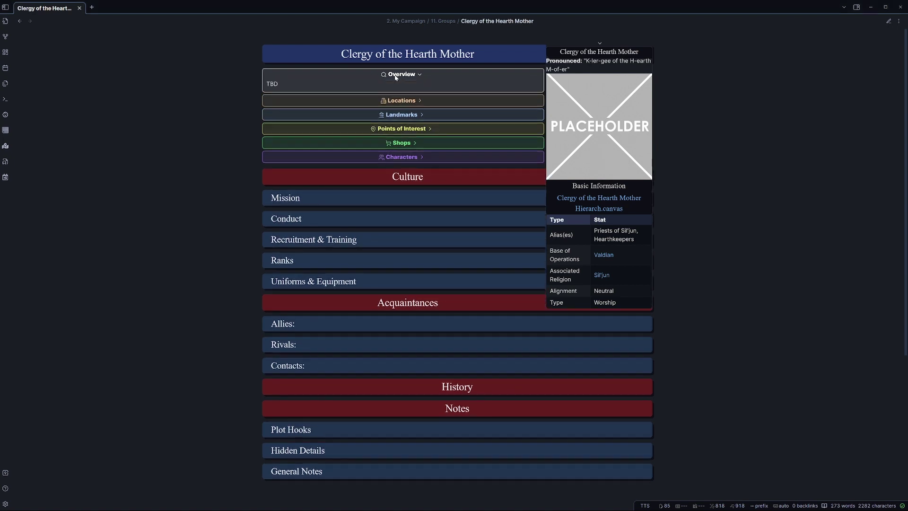
pyautogui.click(397, 76)
pyautogui.click(400, 102)
pyautogui.click(400, 102)
pyautogui.click(400, 118)
pyautogui.click(400, 118)
pyautogui.click(400, 132)
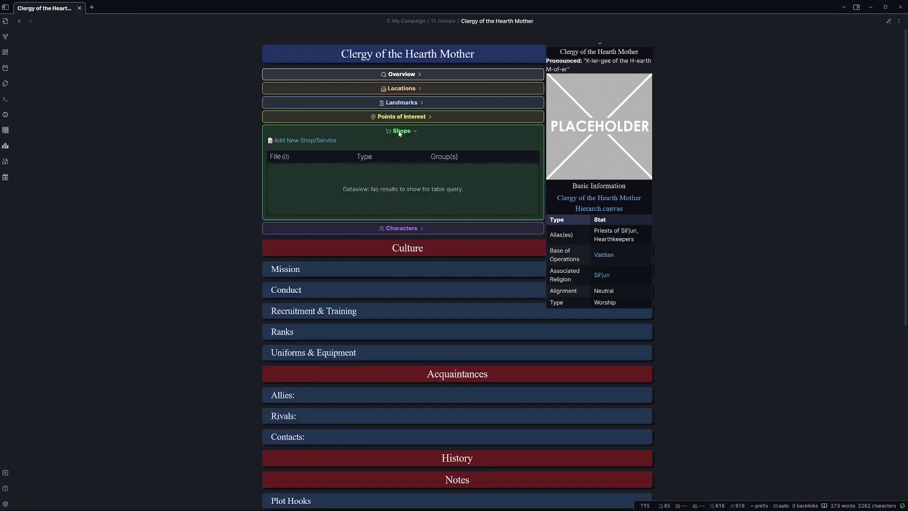
pyautogui.click(399, 131)
pyautogui.click(398, 147)
pyautogui.click(396, 146)
# Fold the Notes, History, Acquaintances and Culture sections
pyautogui.scroll(-1, 420, 154)
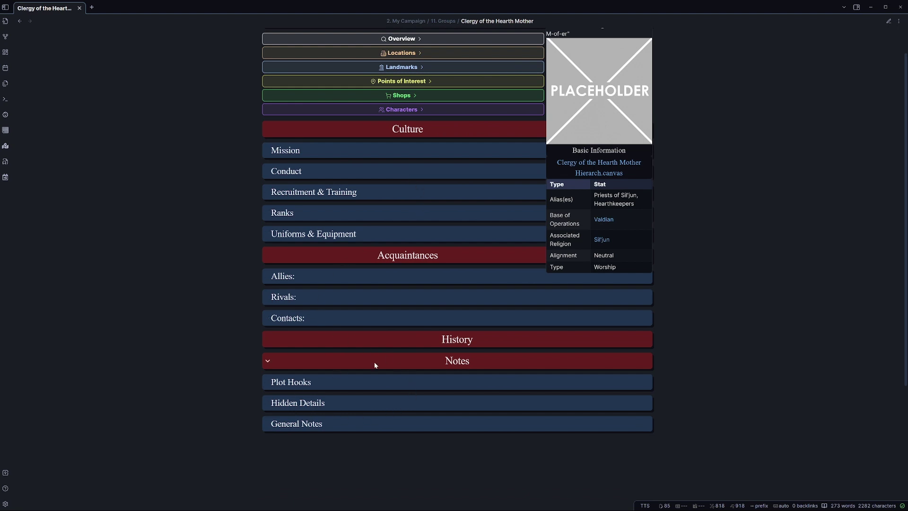
pyautogui.click(268, 362)
pyautogui.click(267, 339)
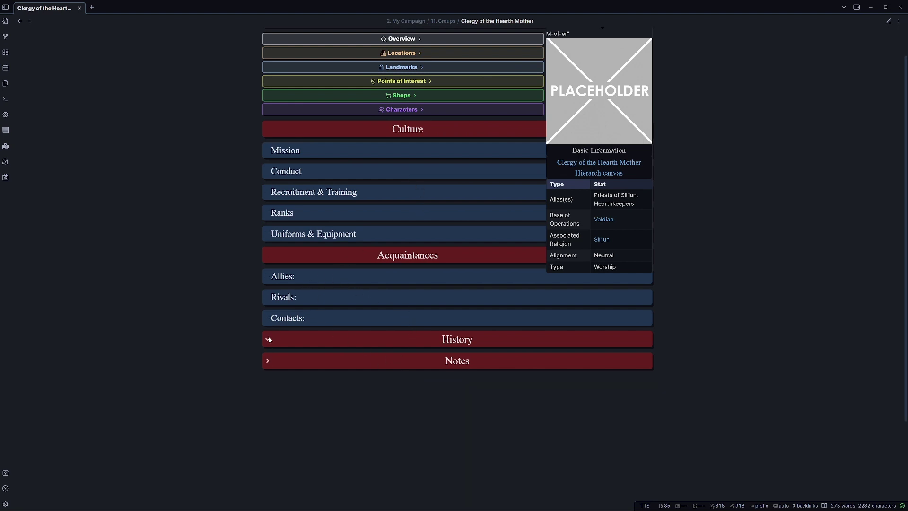
pyautogui.click(268, 256)
pyautogui.click(268, 133)
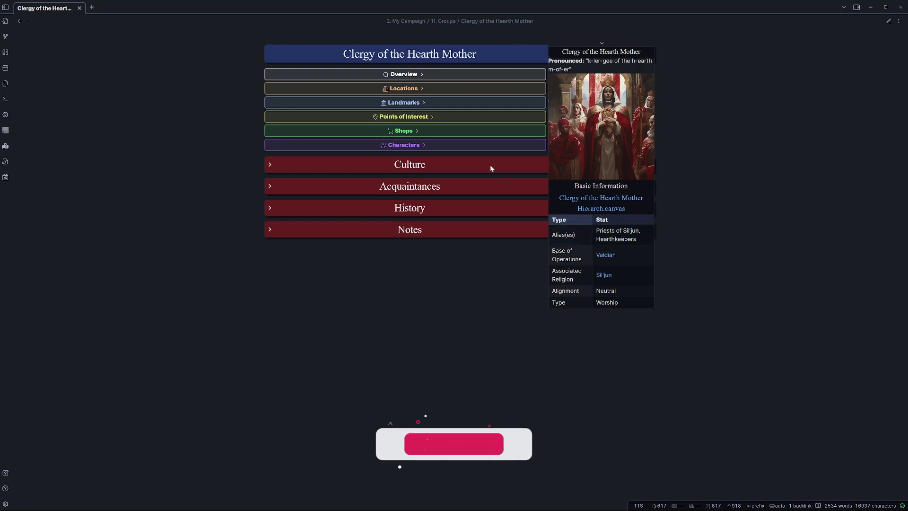
pyautogui.click(400, 78)
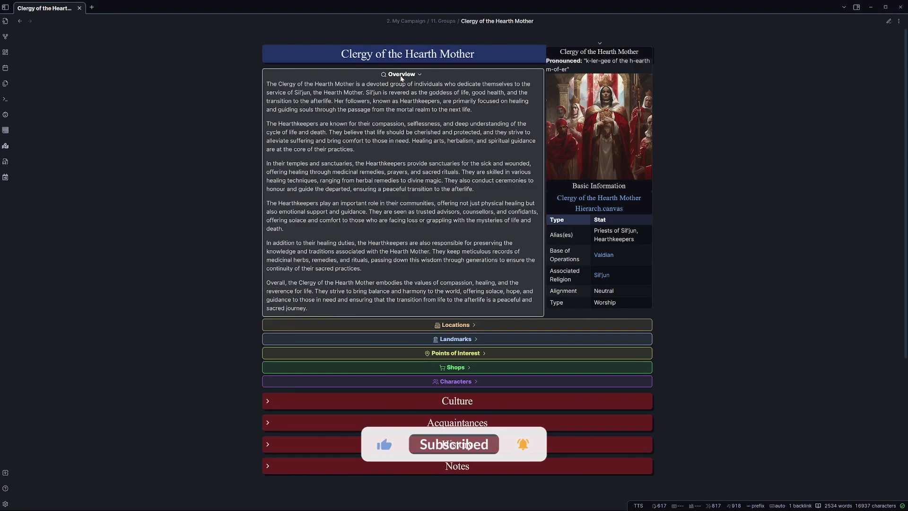
pyautogui.click(402, 77)
pyautogui.click(412, 117)
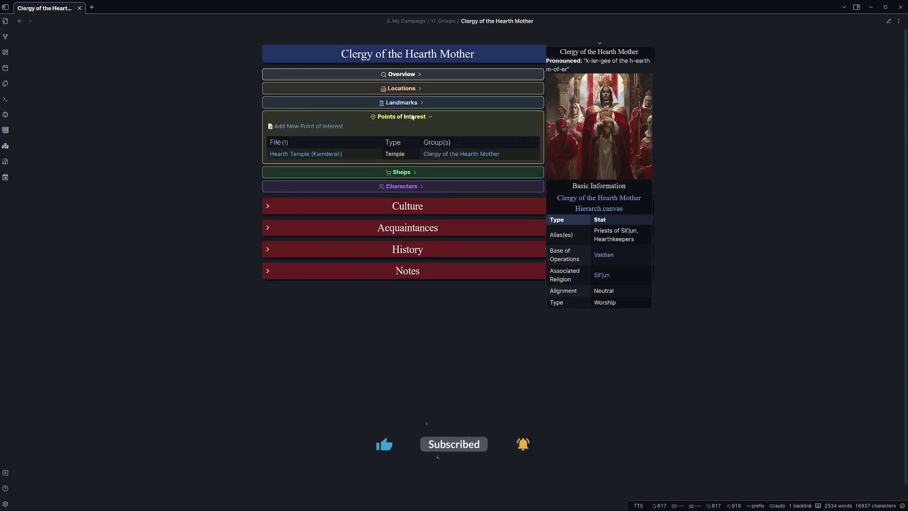
pyautogui.click(413, 117)
pyautogui.click(416, 144)
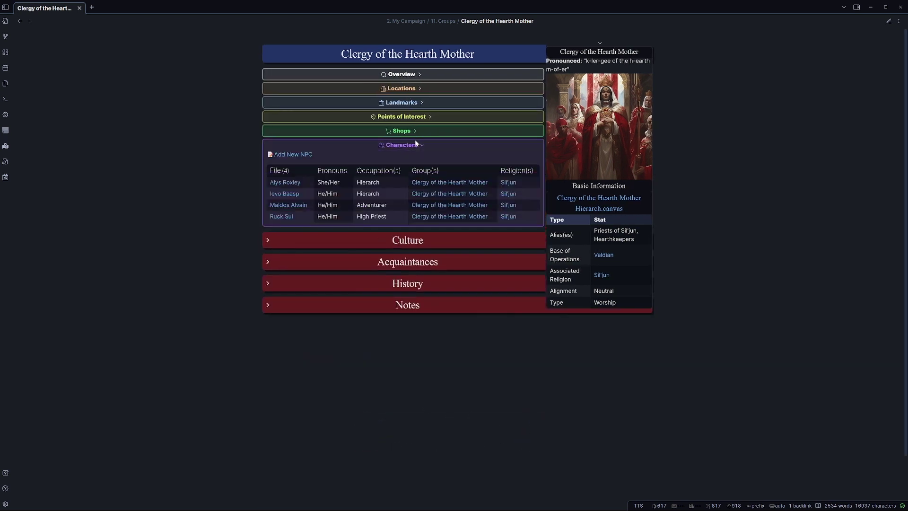
pyautogui.click(416, 143)
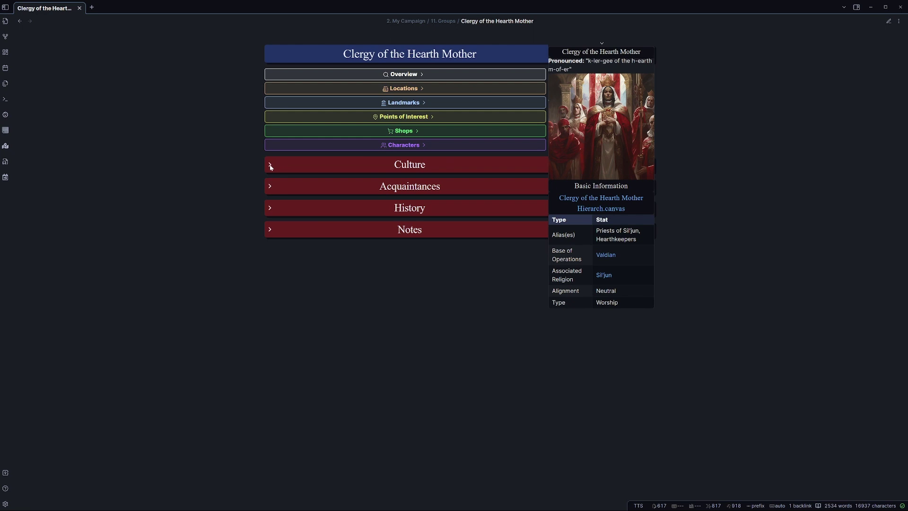
pyautogui.click(271, 167)
pyautogui.click(268, 187)
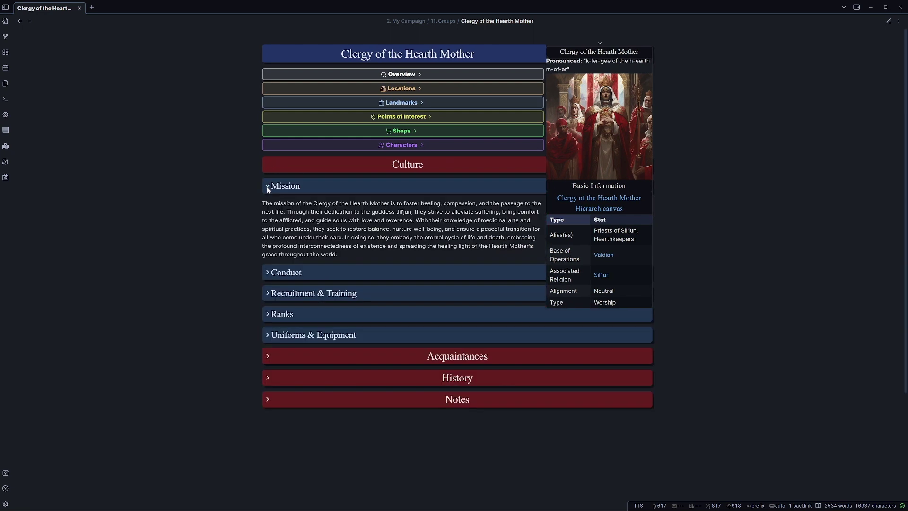
pyautogui.click(267, 188)
pyautogui.click(270, 207)
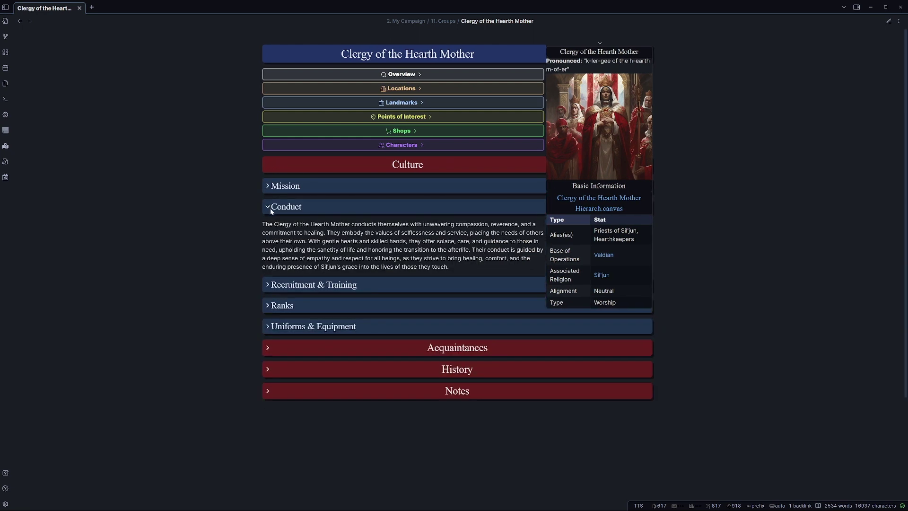
pyautogui.click(271, 208)
pyautogui.click(268, 228)
pyautogui.click(268, 229)
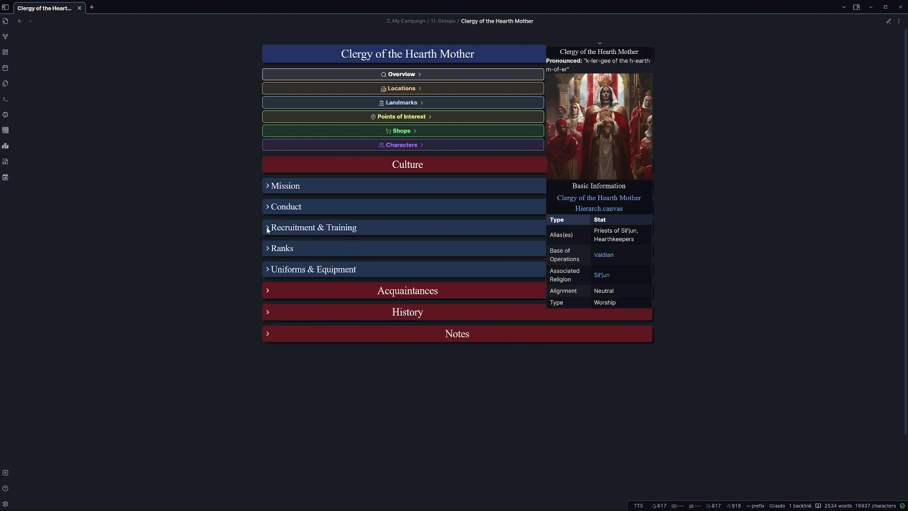
pyautogui.click(268, 250)
pyautogui.click(267, 249)
pyautogui.click(268, 269)
pyautogui.click(268, 269)
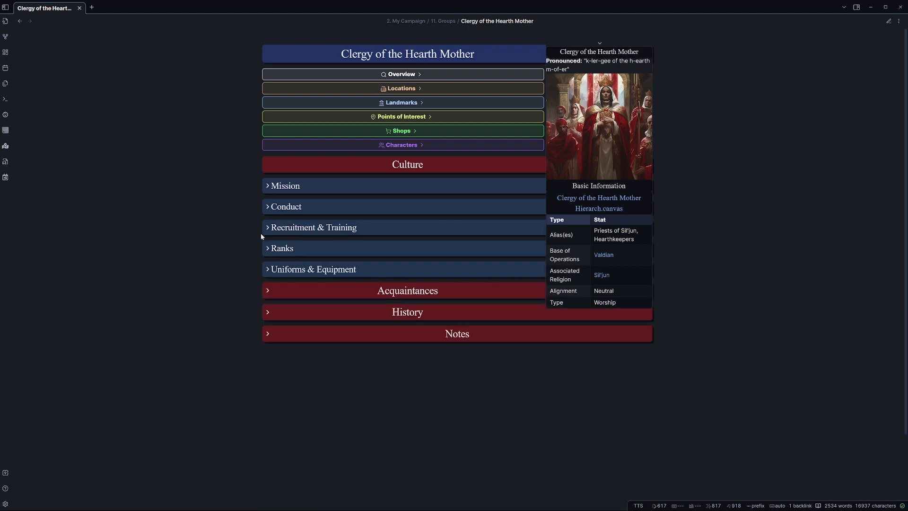
pyautogui.click(267, 162)
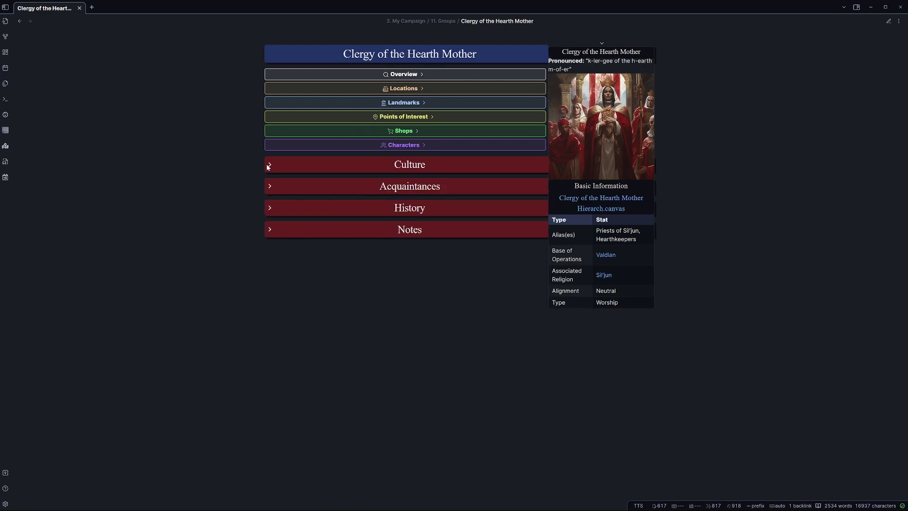
pyautogui.click(270, 208)
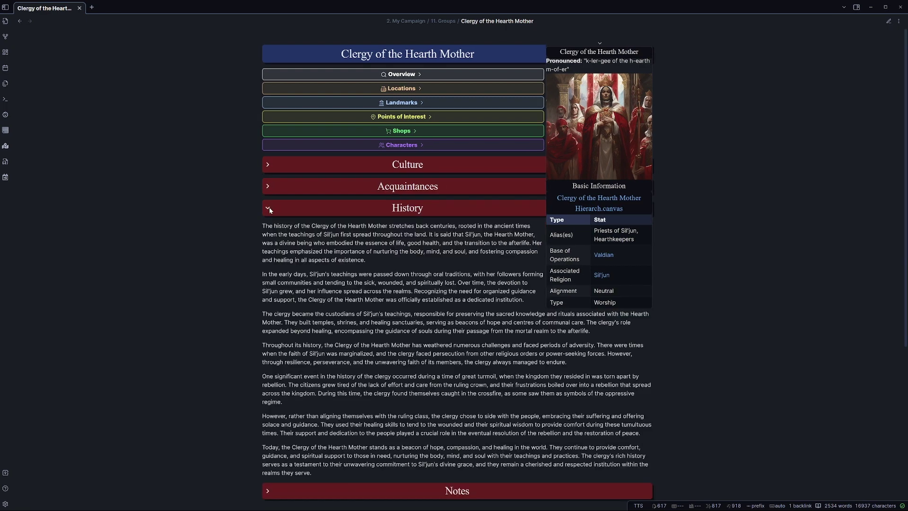
pyautogui.click(269, 209)
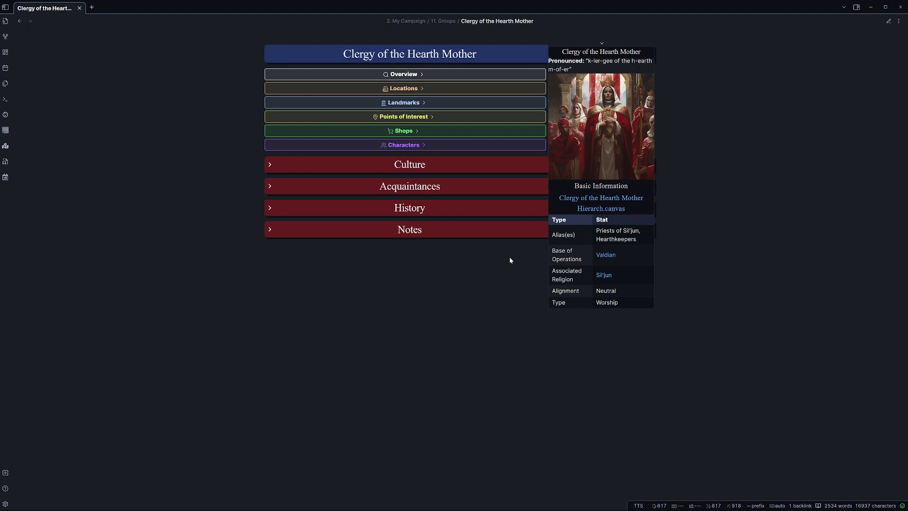
# In the Hierarch.canvas, link Ruck Sul in the High Priest/Priestess box
pyautogui.click(644, 206)
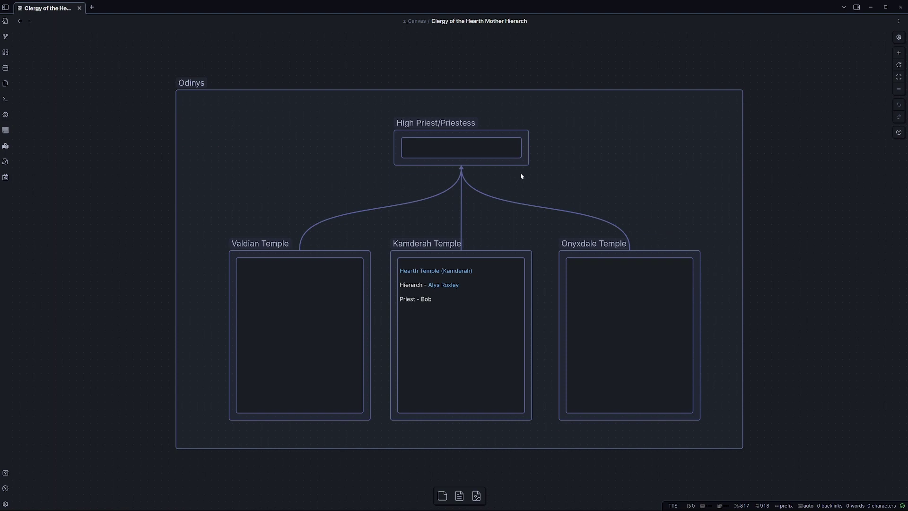
pyautogui.doubleClick(418, 148)
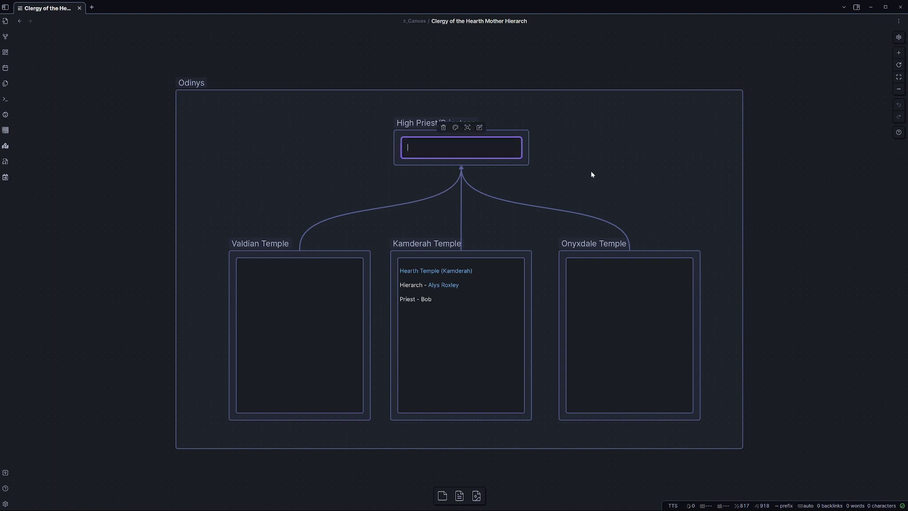
pyautogui.write('High Pries')
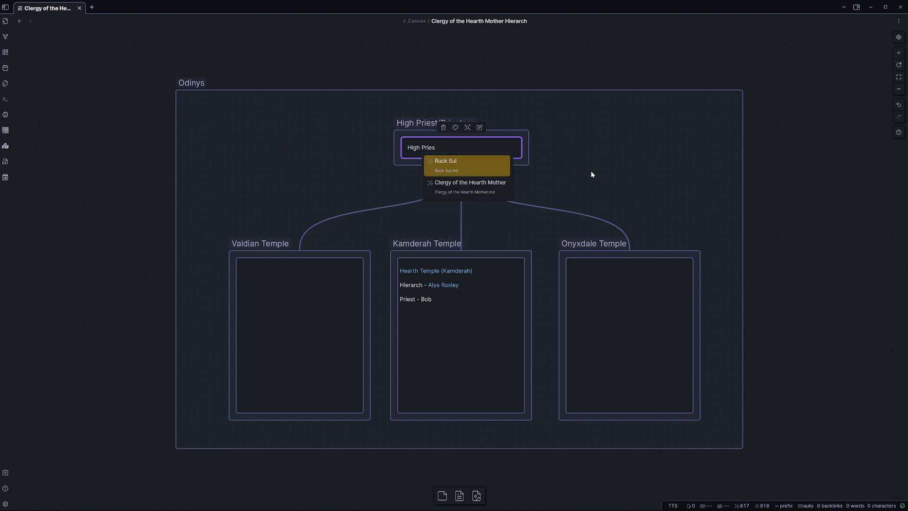
pyautogui.press('Return')
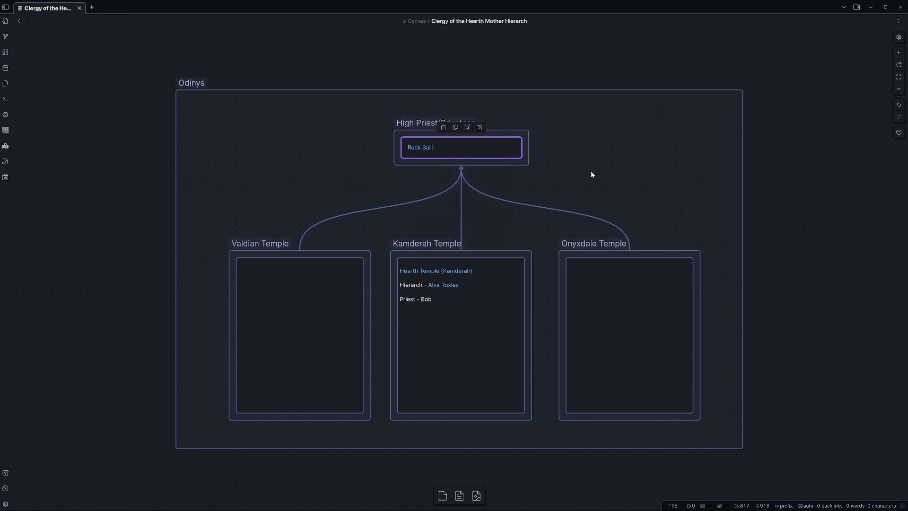
pyautogui.click(591, 174)
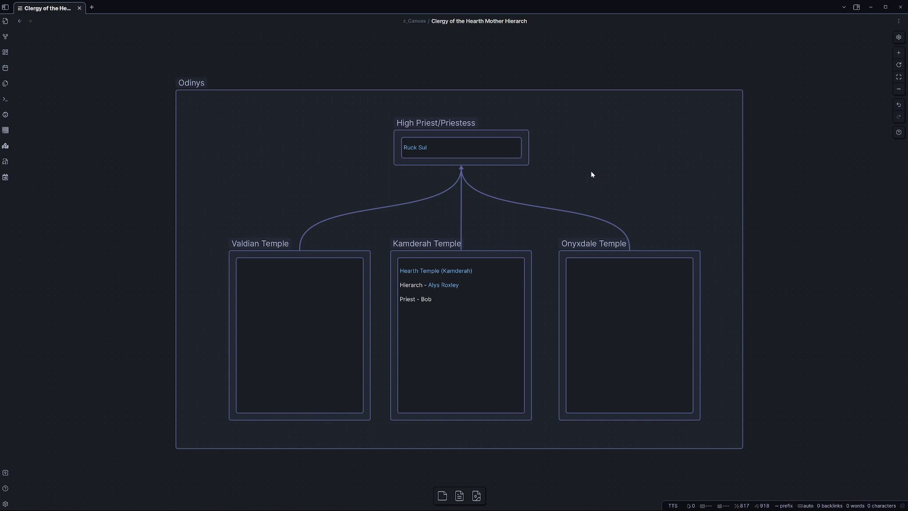
pyautogui.doubleClick(331, 302)
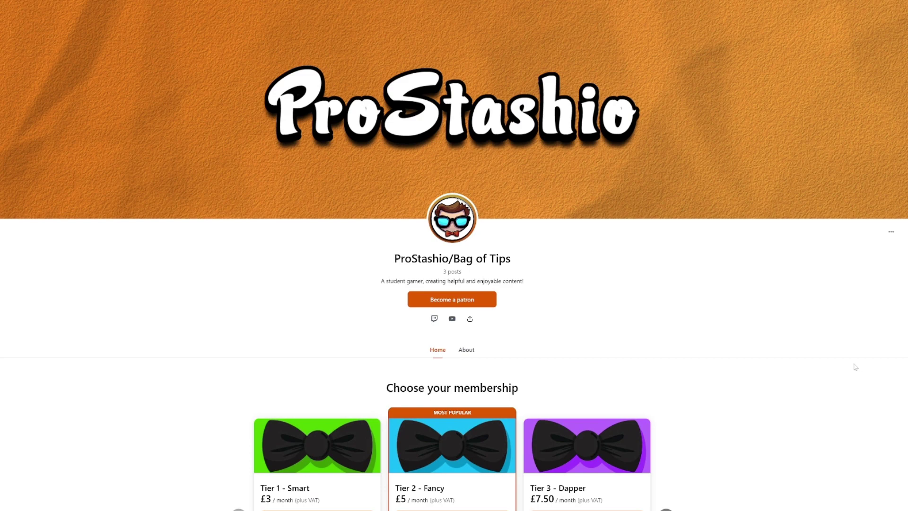
# Scroll the ProStashio Patreon page and slide the tier carousel to reveal Tier 4 - Spiffing
pyautogui.scroll(-1, 855, 367)
pyautogui.scroll(-2, 855, 367)
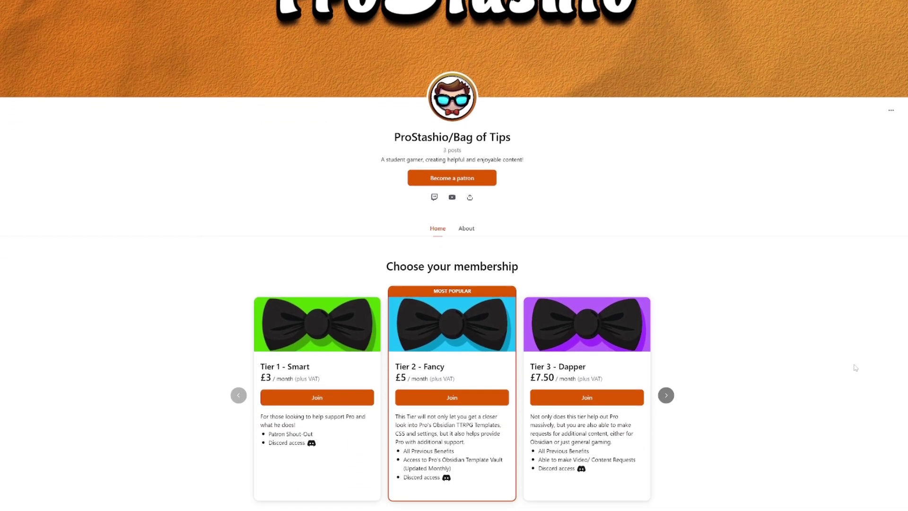
pyautogui.scroll(-3, 855, 367)
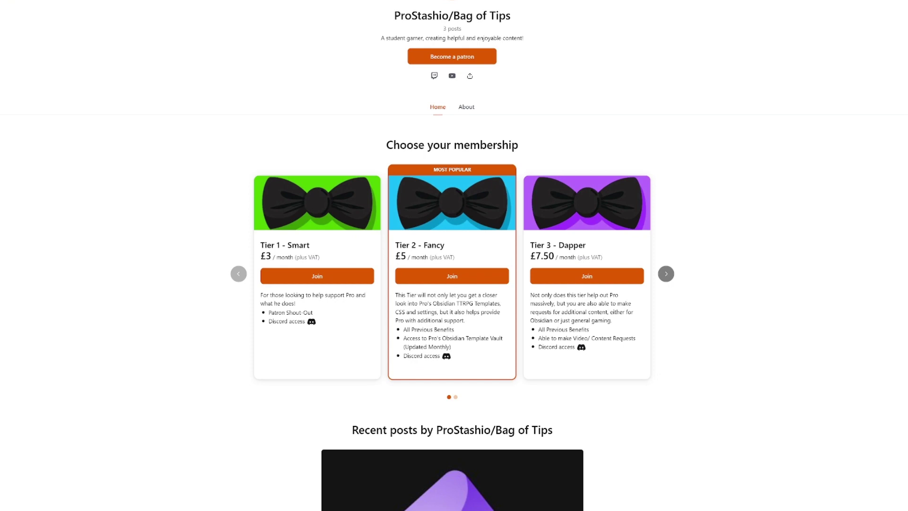
pyautogui.click(667, 275)
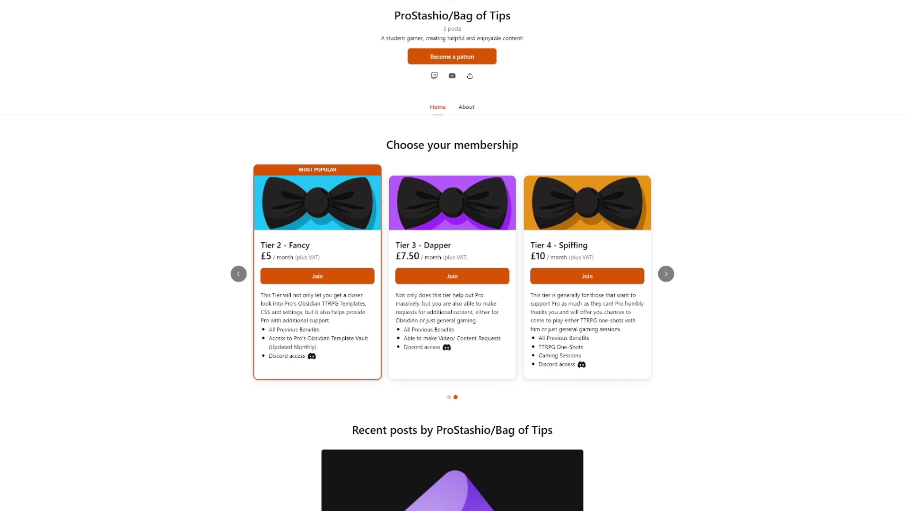
pyautogui.scroll(-6, 620, 320)
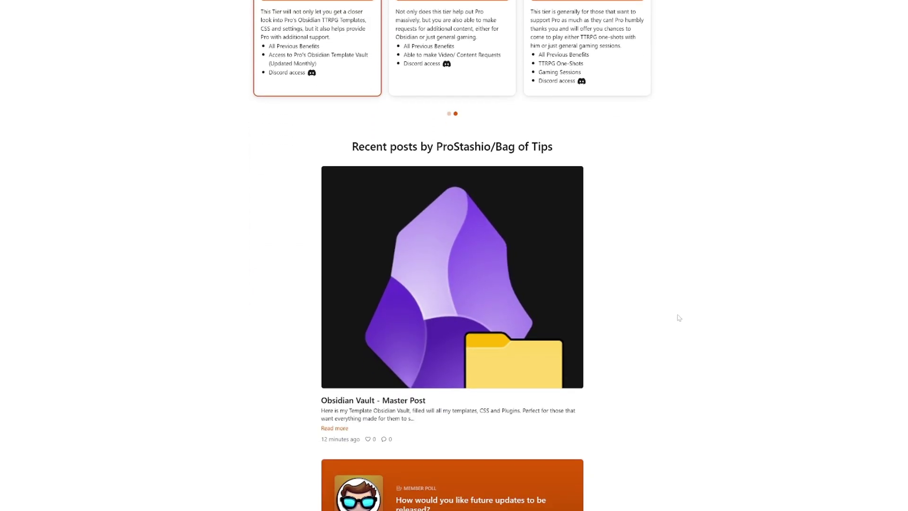
pyautogui.scroll(-1, 680, 319)
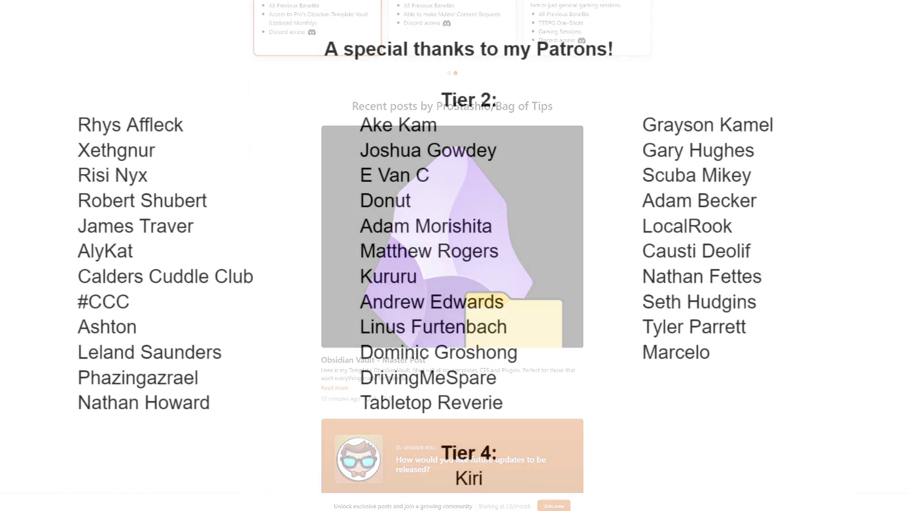